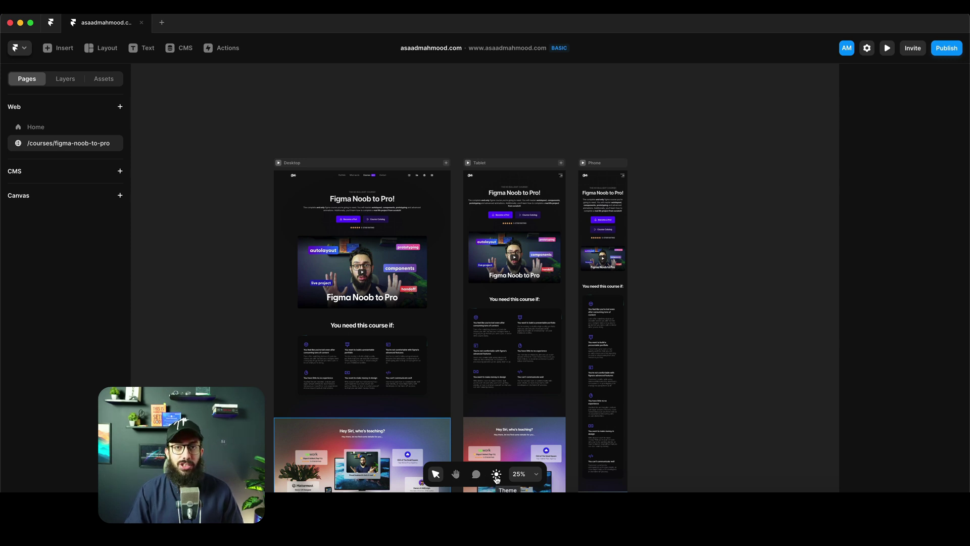
# Switch the canvas to the light theme and back to dark, then briefly check the zoom options
pyautogui.click(496, 475)
pyautogui.click(496, 475)
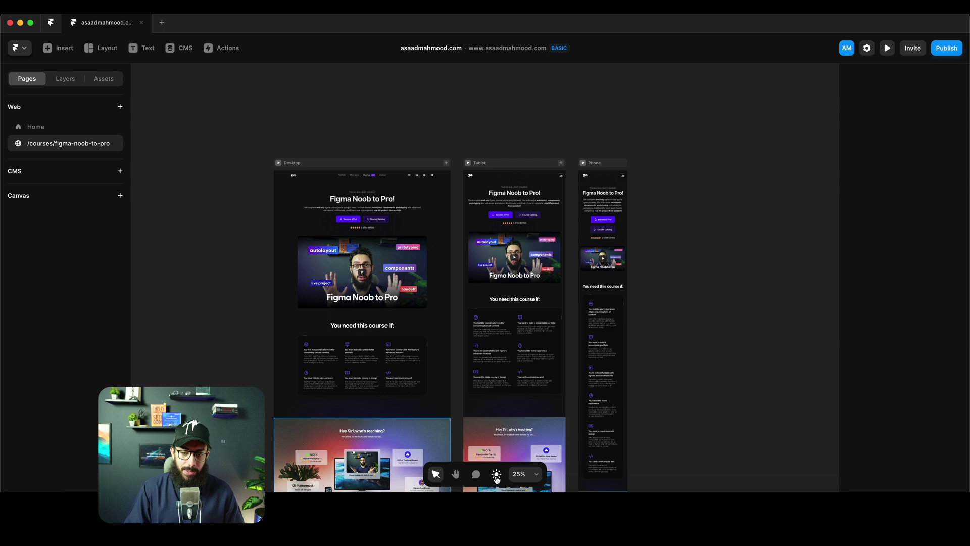
pyautogui.click(525, 475)
pyautogui.click(725, 348)
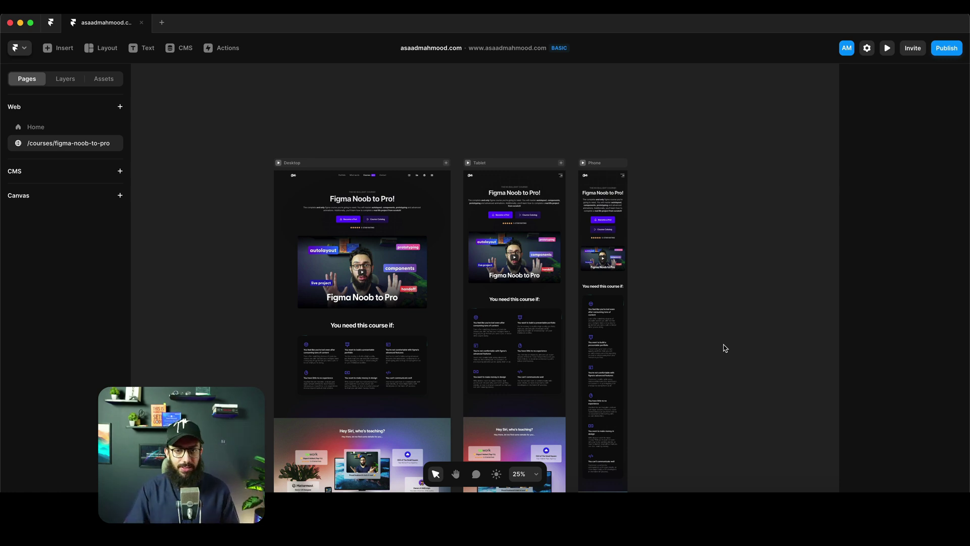
# Pan the canvas up and right and undo a stray change while navigating the breakpoints
pyautogui.press('space')
pyautogui.moveTo(403, 108); pyautogui.dragTo(447, 107)
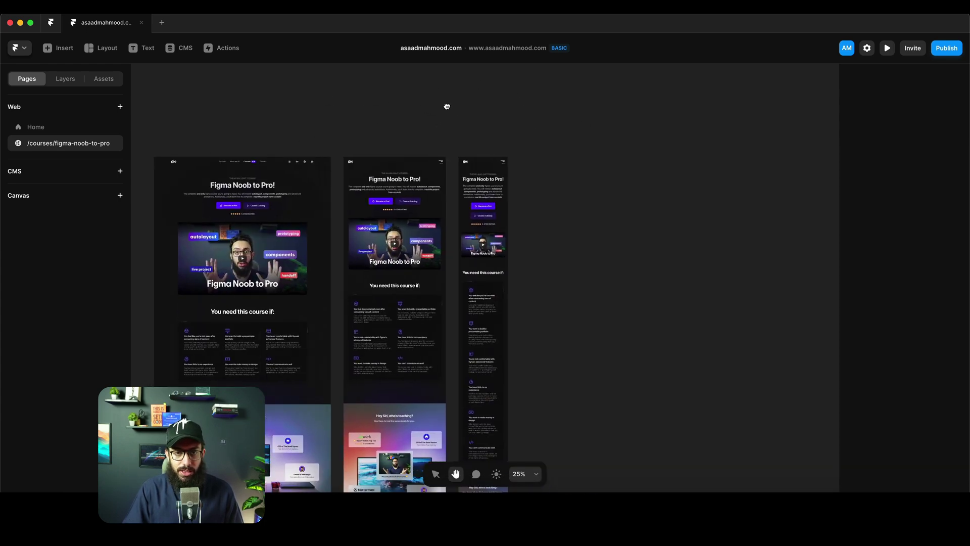
pyautogui.hscroll(-5, 446, 107)
pyautogui.press('super+z')
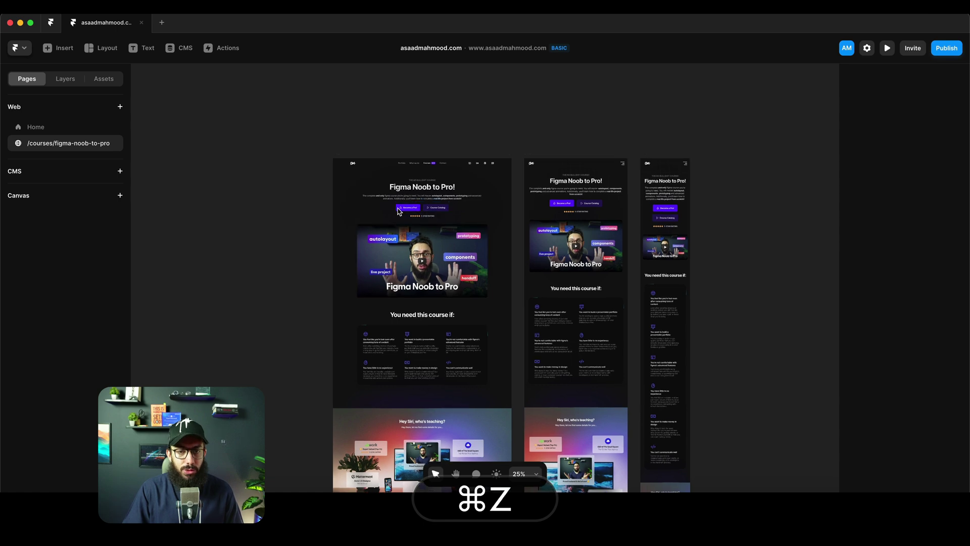
pyautogui.scroll(10, 400, 211)
pyautogui.press('space')
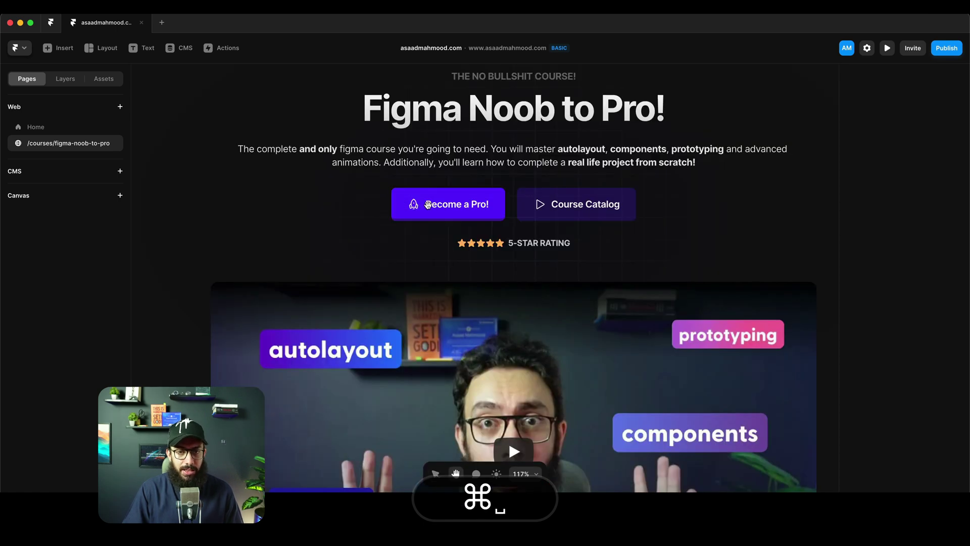
pyautogui.hscroll(3, 455, 204)
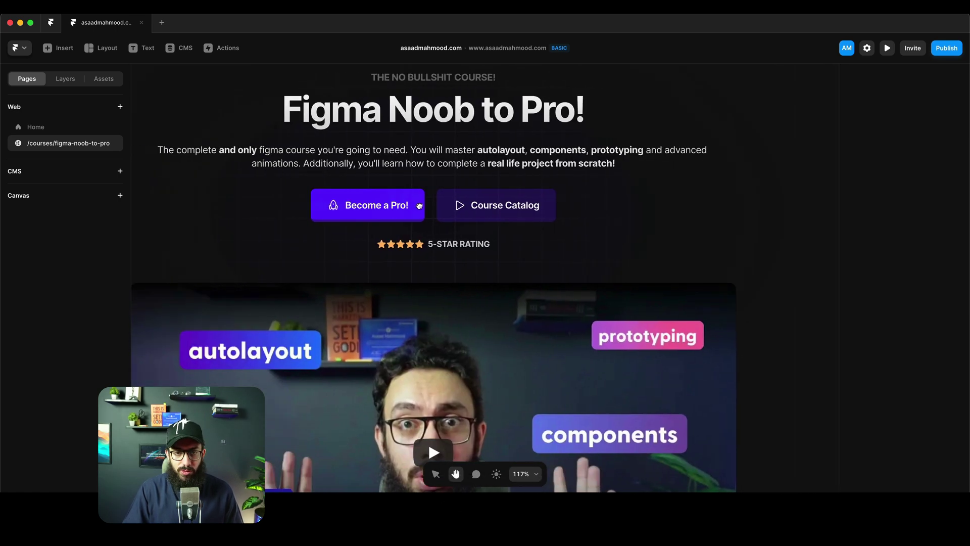
pyautogui.hscroll(-2, 410, 205)
pyautogui.hscroll(2, 394, 205)
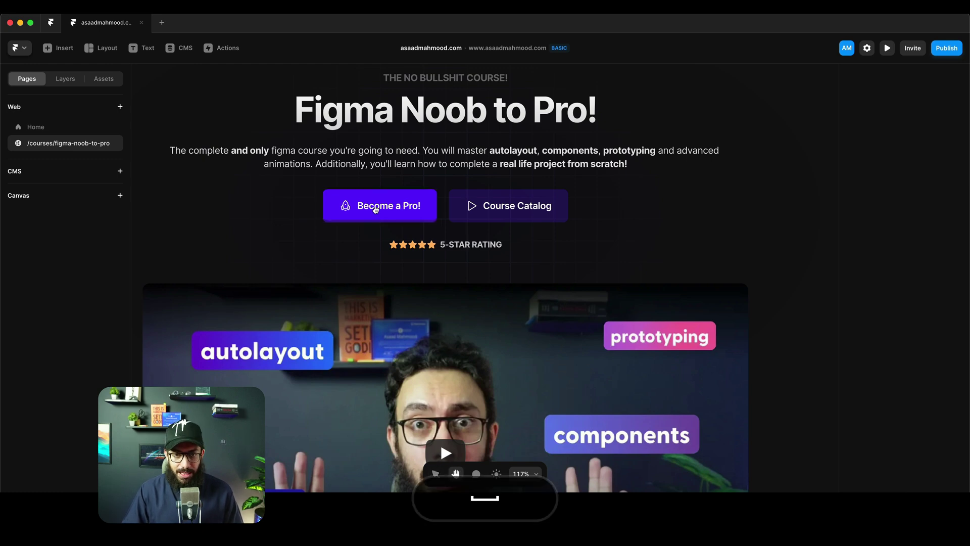
# Zoom between 117% and 79% to frame the Desktop hero's 'Figma Noob to Pro!' heading
pyautogui.moveTo(404, 208); pyautogui.dragTo(444, 217)
pyautogui.scroll(-5, 443, 216)
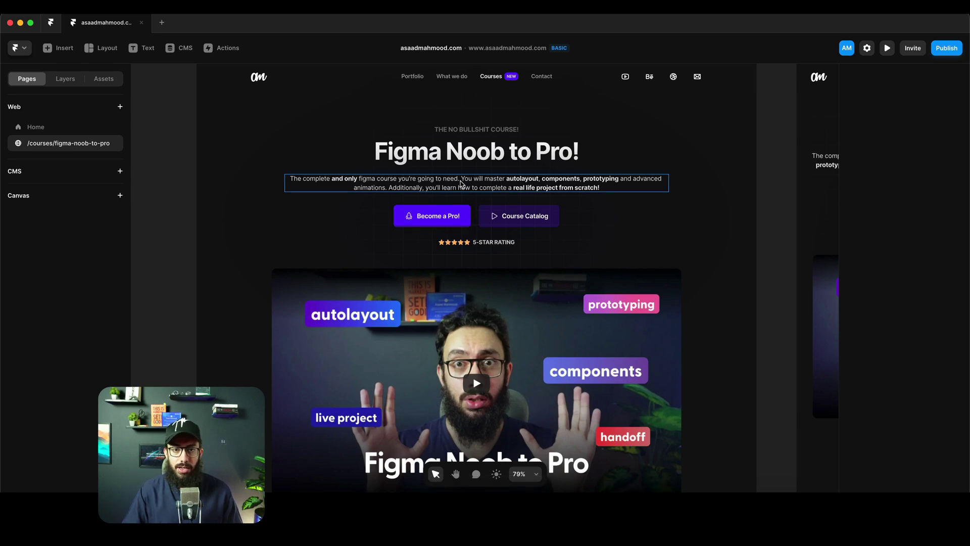
pyautogui.scroll(-5, 461, 185)
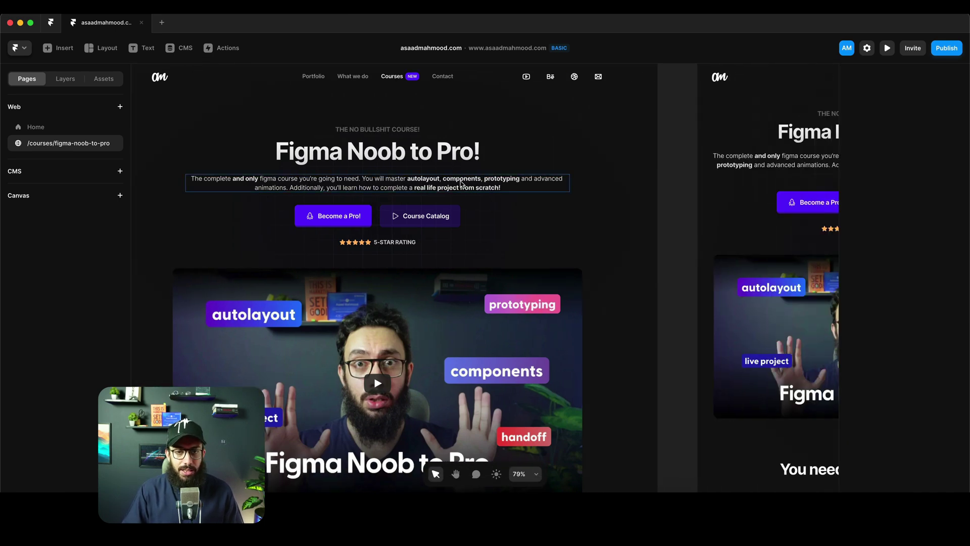
pyautogui.scroll(5, 460, 185)
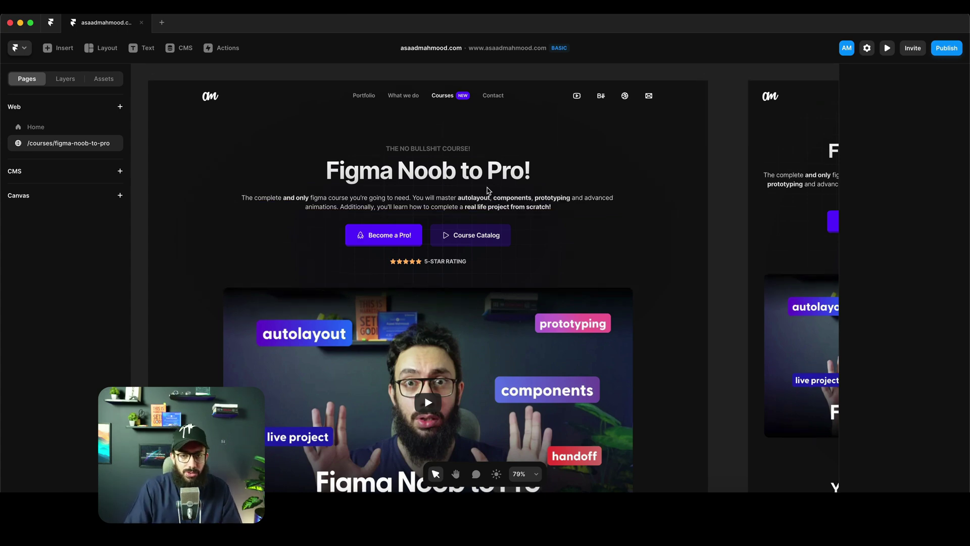
pyautogui.scroll(-3, 469, 190)
pyautogui.hscroll(-2, 433, 173)
pyautogui.scroll(4, 434, 173)
pyautogui.hscroll(2, 433, 174)
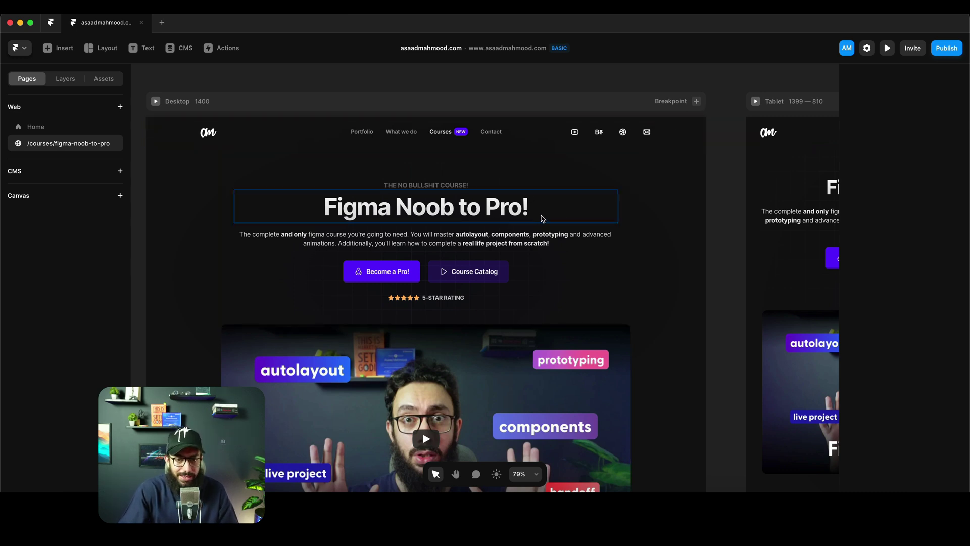
# Select the Rows stack holding the tagline and heading, and show the Layers panel
pyautogui.press('super')
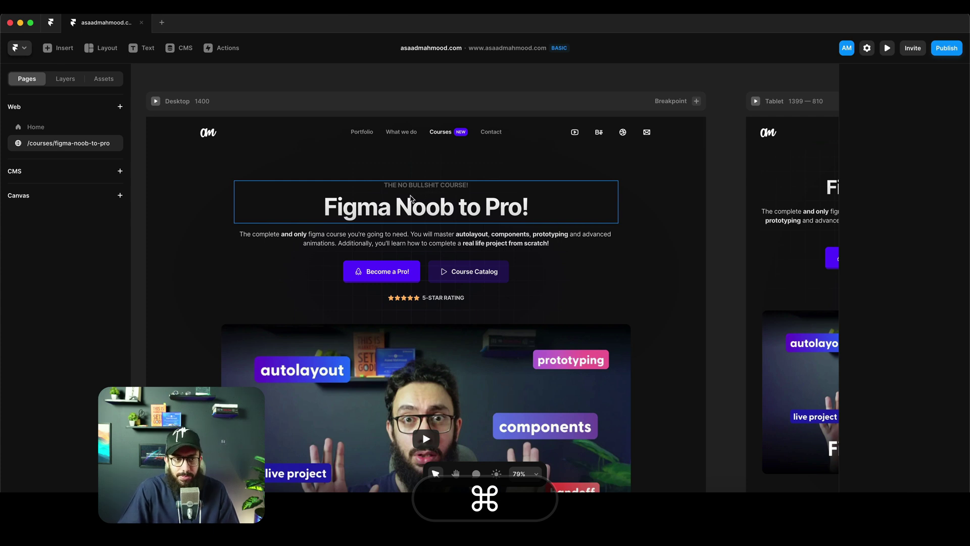
pyautogui.keyDown('super'); pyautogui.click(364, 194); pyautogui.keyUp('super')
pyautogui.press('alt+super+2')
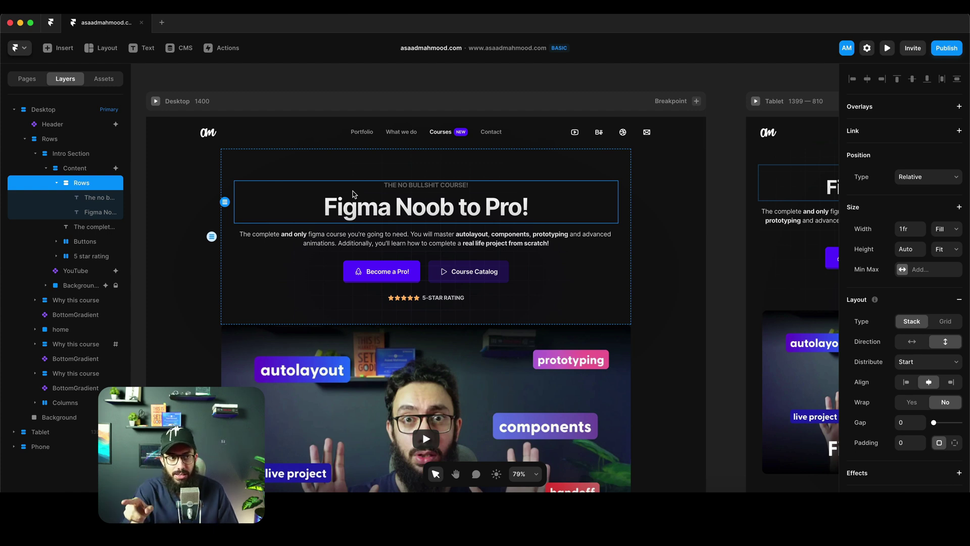
# Show the stack's spacing guides, then switch from Assets back to Layers
pyautogui.press('alt')
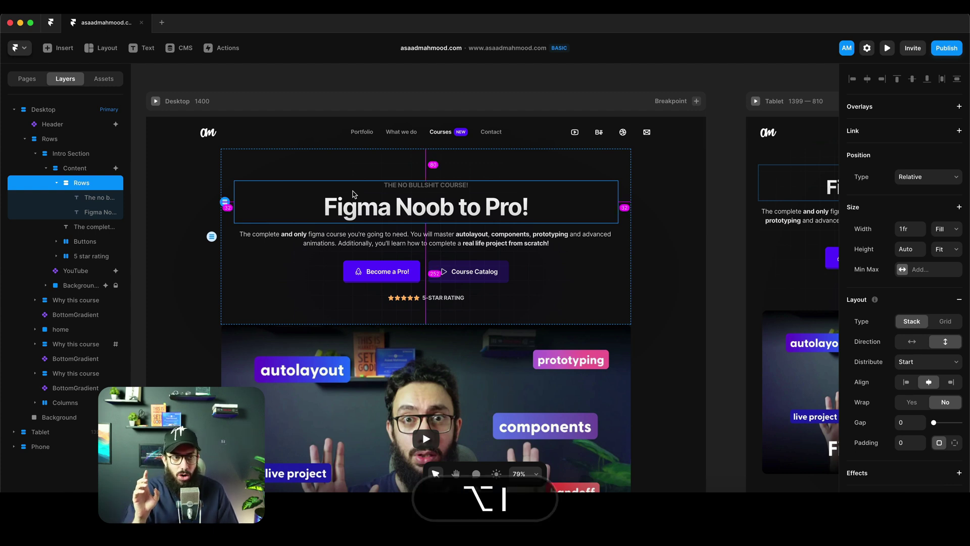
pyautogui.press('alt+super+3')
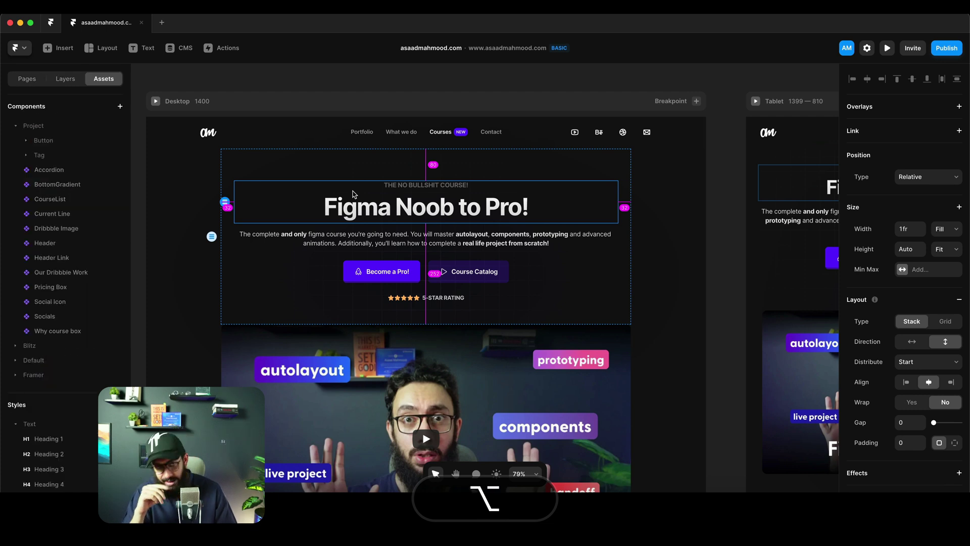
pyautogui.press('alt+super+2')
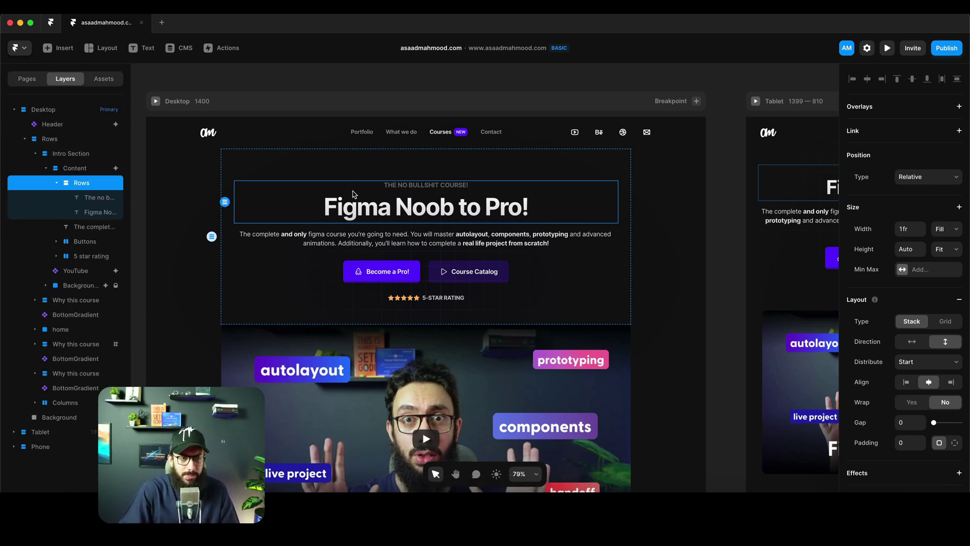
# Select the Buttons stack, then the rating stars, then the 'THE NO BULLSHIT COURSE!' tagline
pyautogui.press('super')
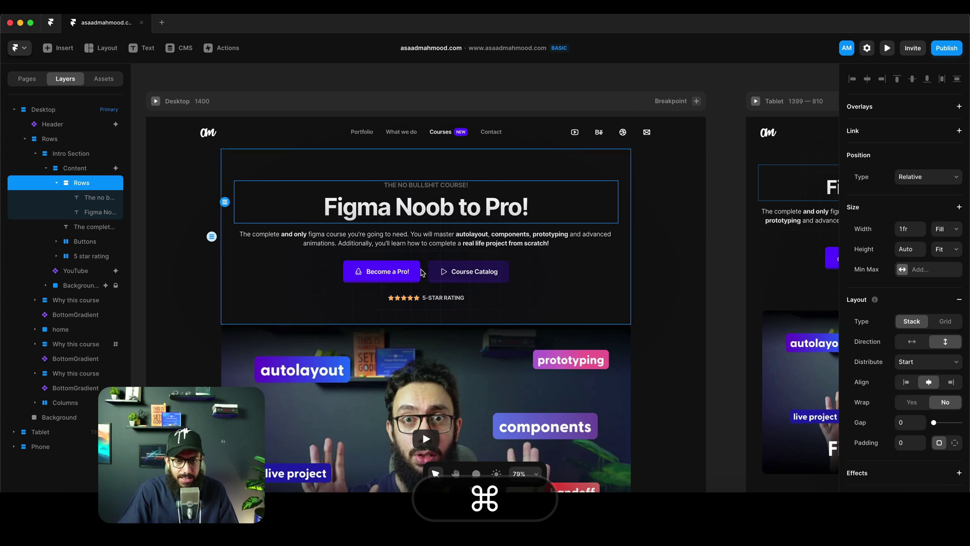
pyautogui.keyDown('super'); pyautogui.click(422, 274); pyautogui.keyUp('super')
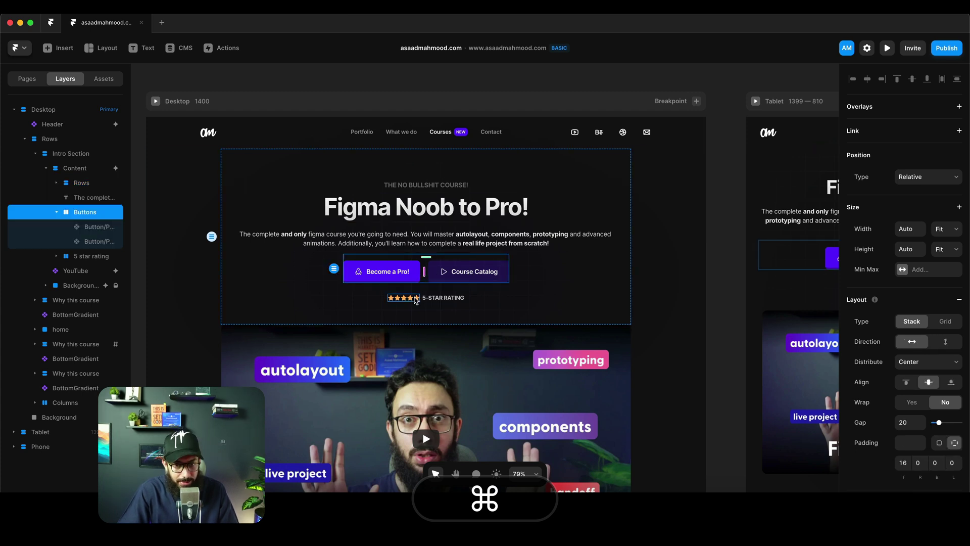
pyautogui.keyDown('super'); pyautogui.click(416, 301); pyautogui.keyUp('super')
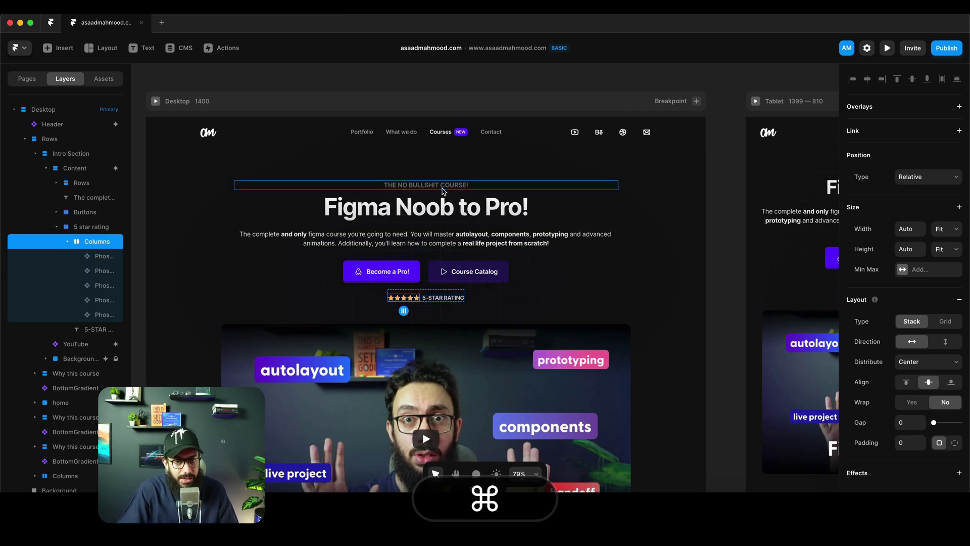
pyautogui.keyDown('super'); pyautogui.click(442, 190); pyautogui.keyUp('super')
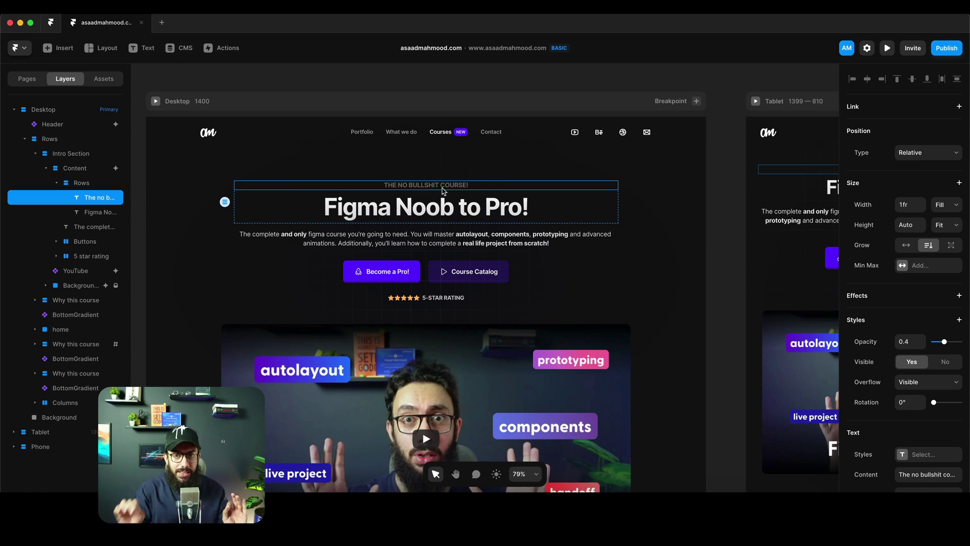
# Select the third course-reason card below, then return to the hero and clear the selection
pyautogui.scroll(-3, 529, 215)
pyautogui.scroll(-10, 529, 215)
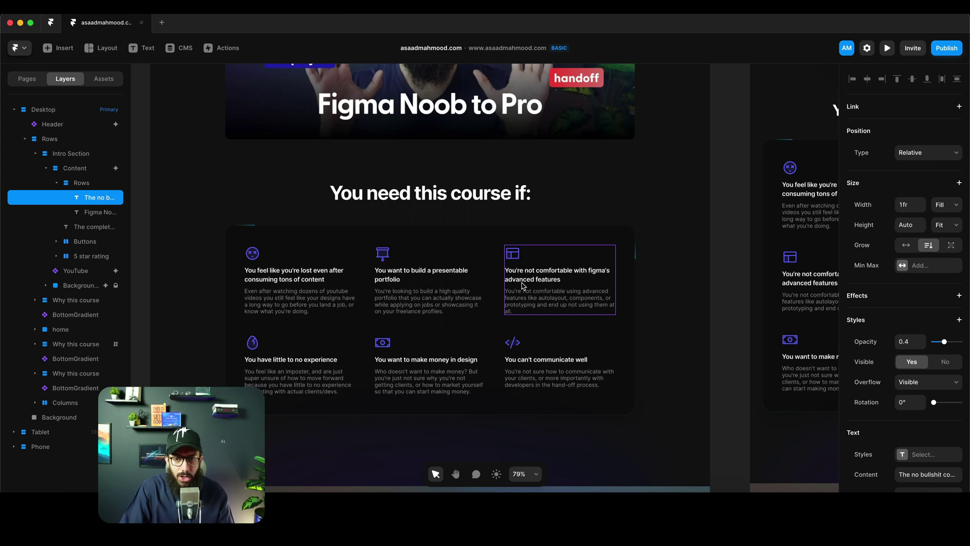
pyautogui.click(531, 291)
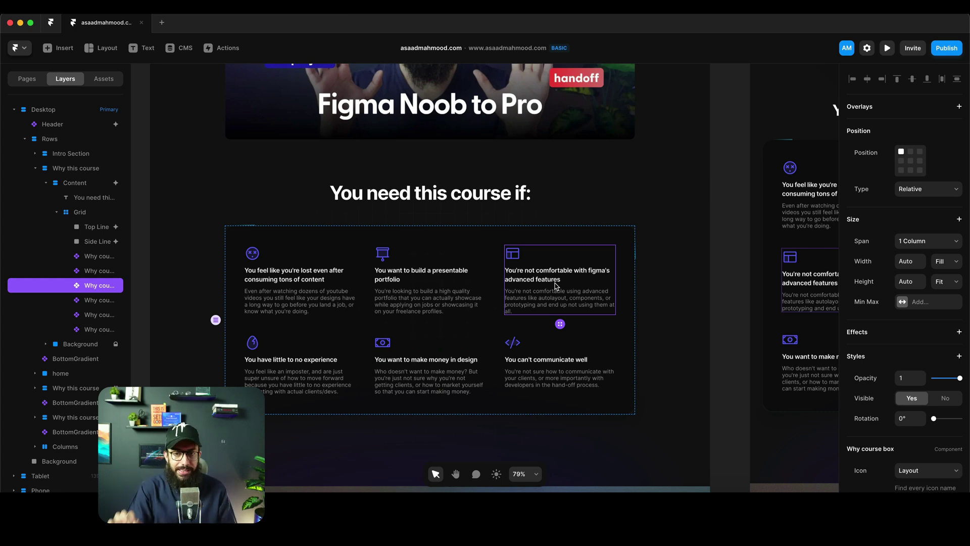
pyautogui.scroll(10, 554, 286)
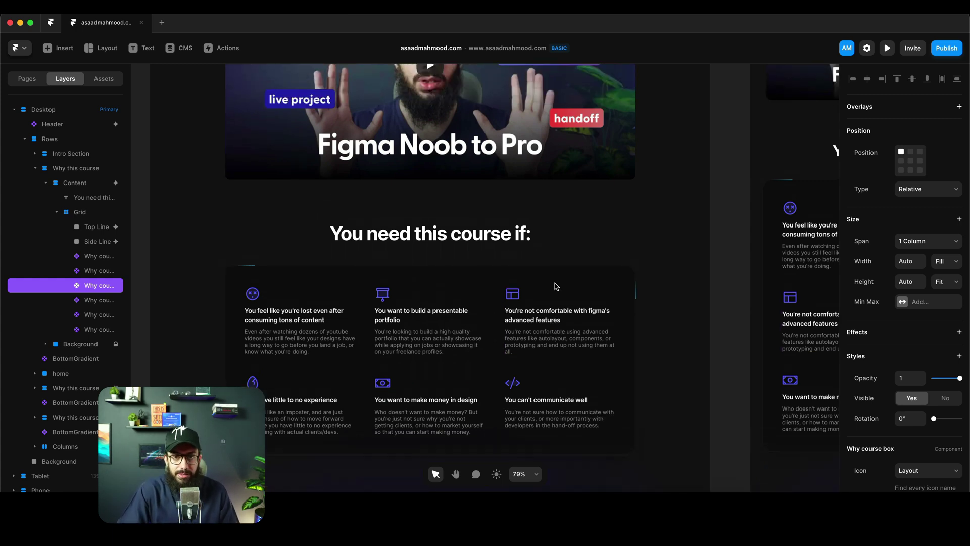
pyautogui.scroll(2, 554, 171)
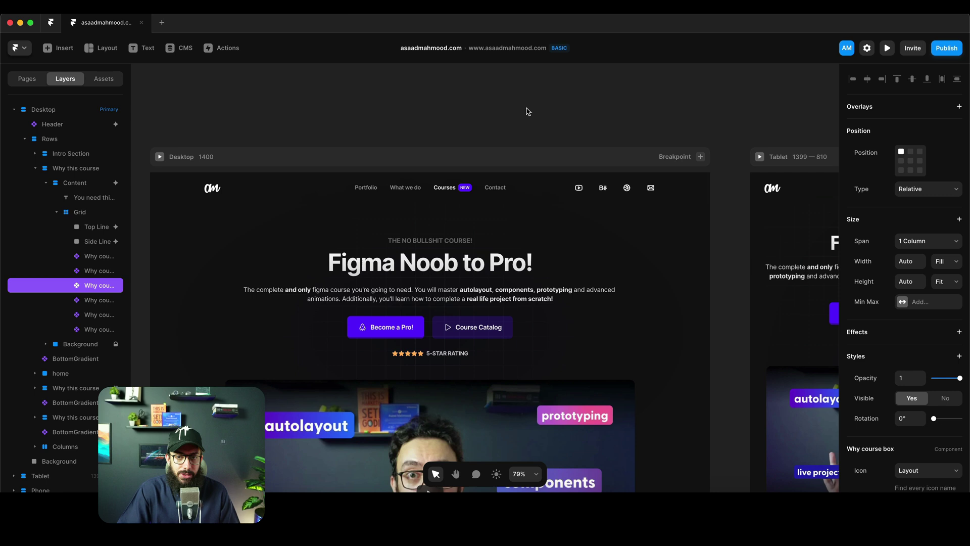
pyautogui.click(527, 111)
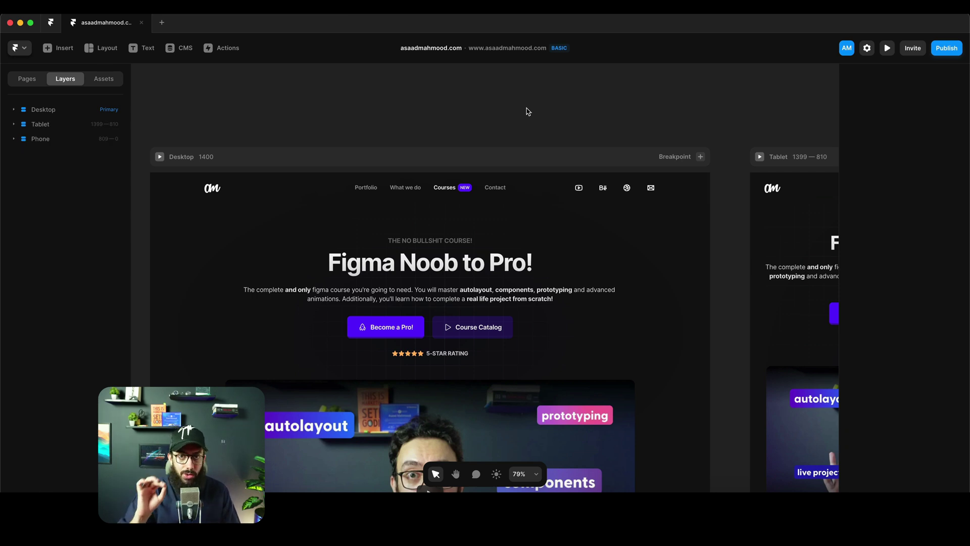
pyautogui.press('ctrl+super+r')
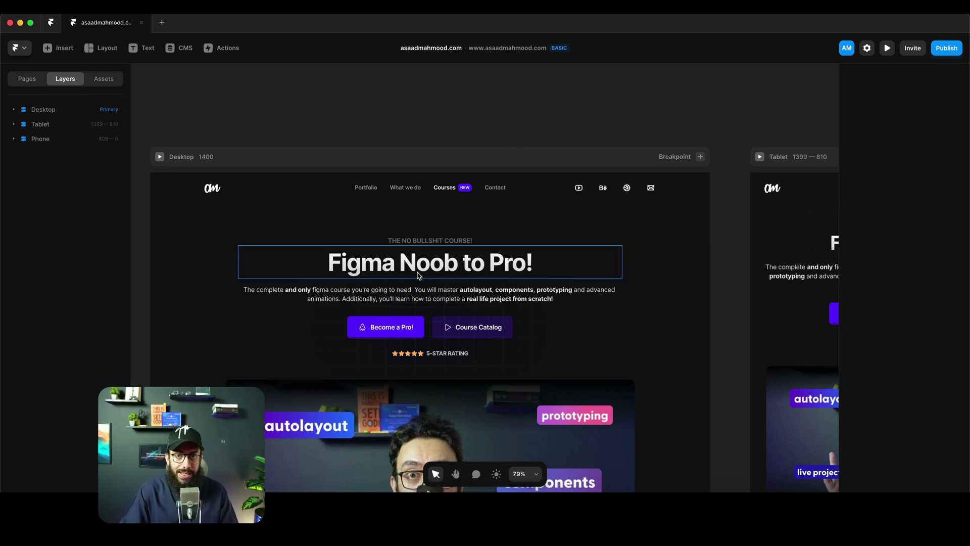
pyautogui.press('super')
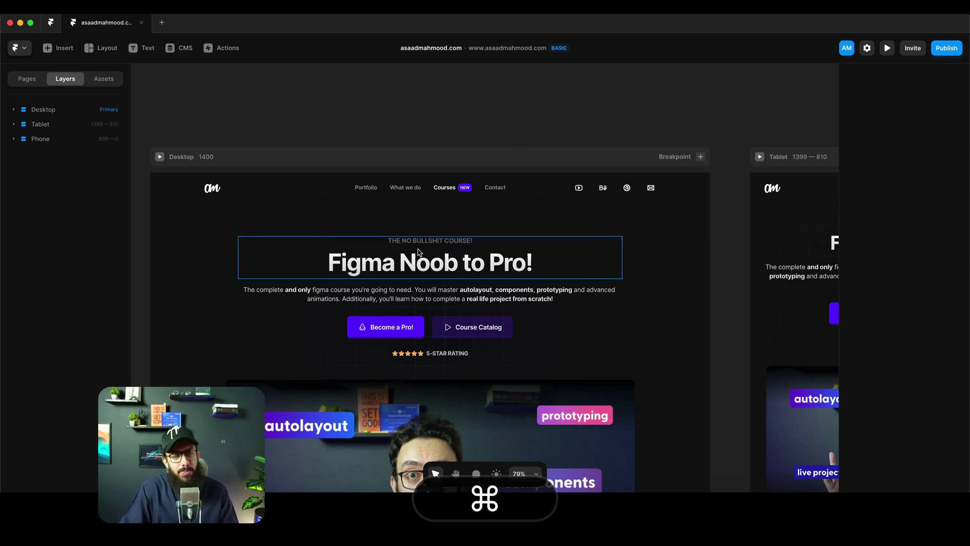
pyautogui.scroll(10, 418, 252)
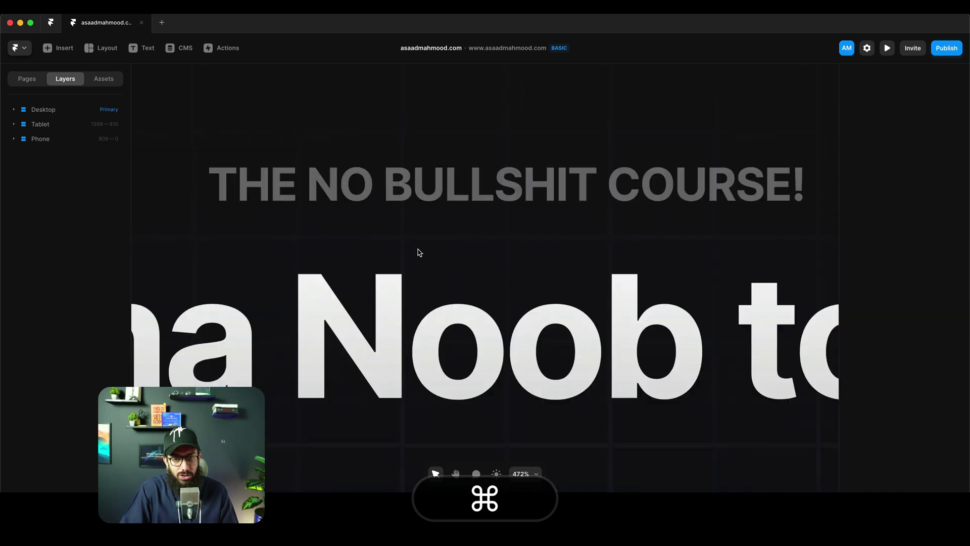
pyautogui.scroll(-6, 418, 252)
pyautogui.scroll(-8, 418, 252)
pyautogui.scroll(6, 424, 252)
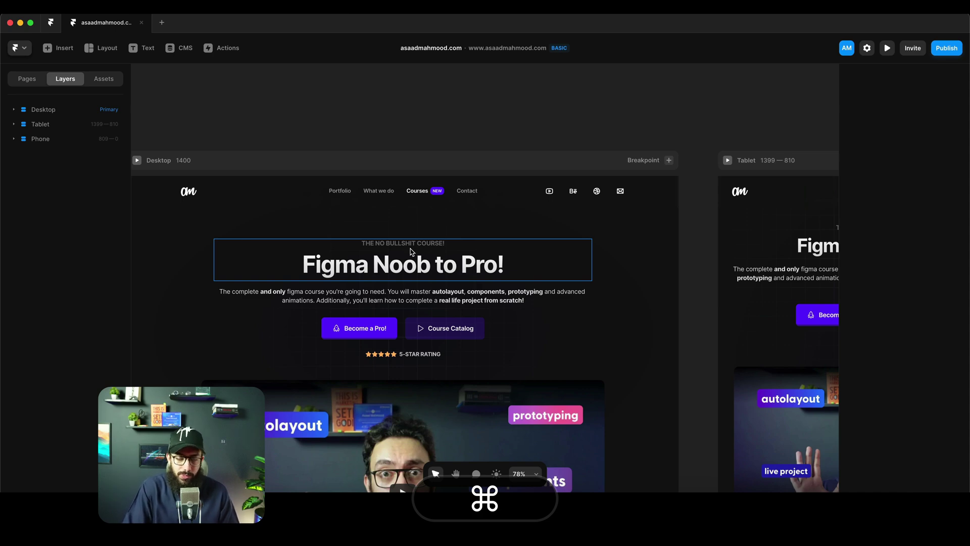
pyautogui.scroll(4, 411, 252)
pyautogui.scroll(-8, 411, 251)
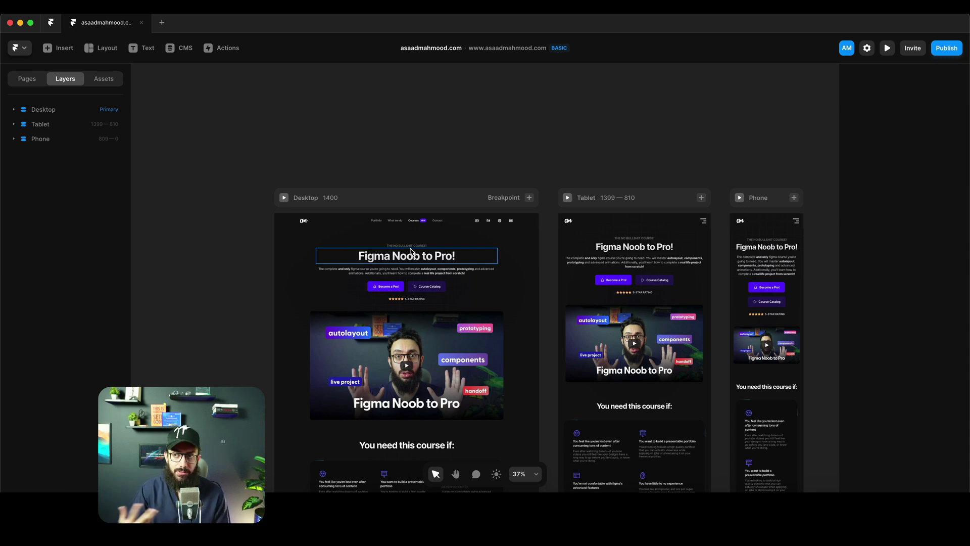
# Open the zoom menu from the 37% zoom readout in the bottom toolbar
pyautogui.click(522, 475)
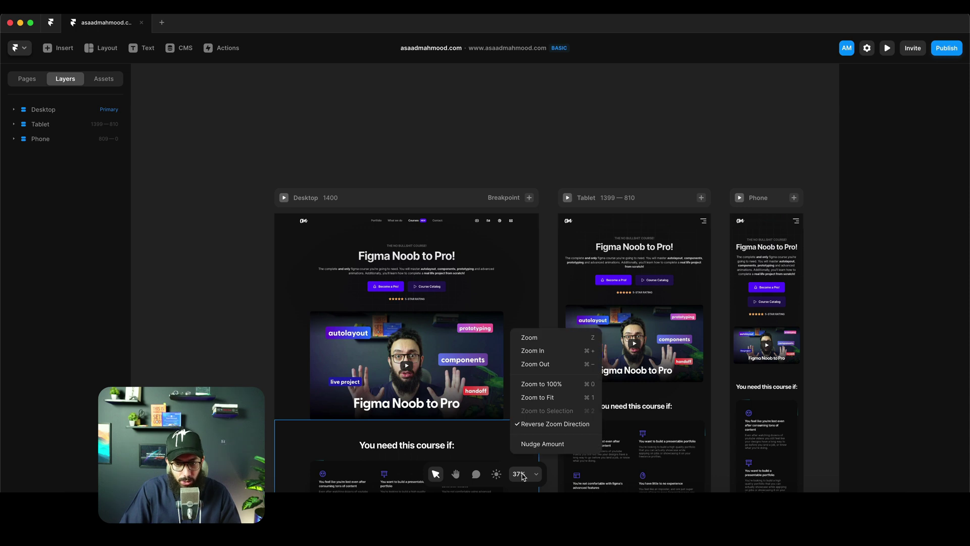
# Turn on Reverse Zoom Direction and test zooming in and out
pyautogui.click(545, 427)
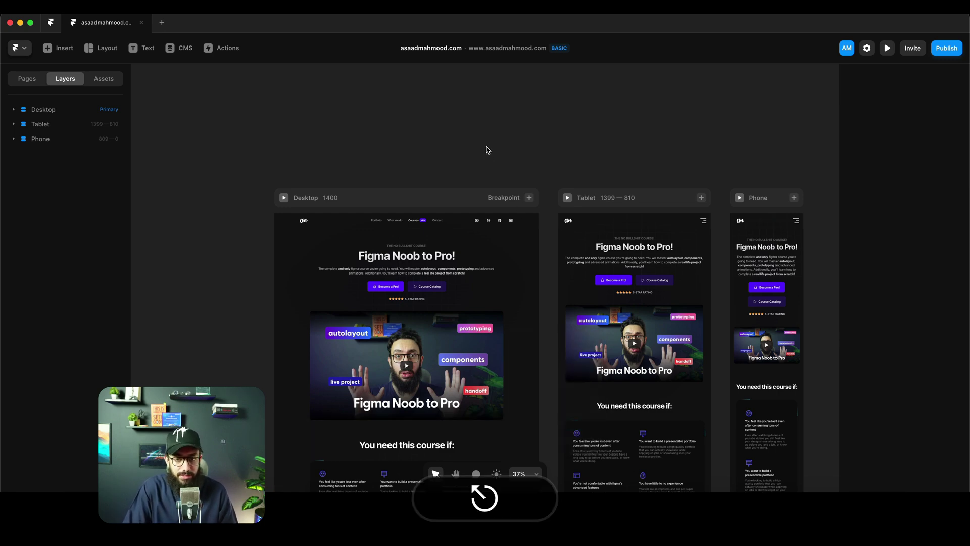
pyautogui.scroll(5, 414, 266)
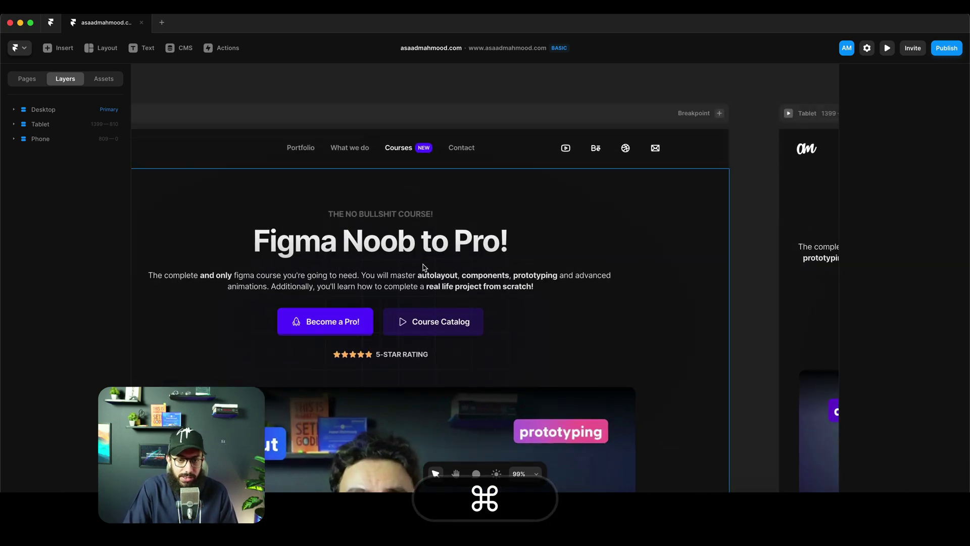
pyautogui.scroll(-5, 423, 267)
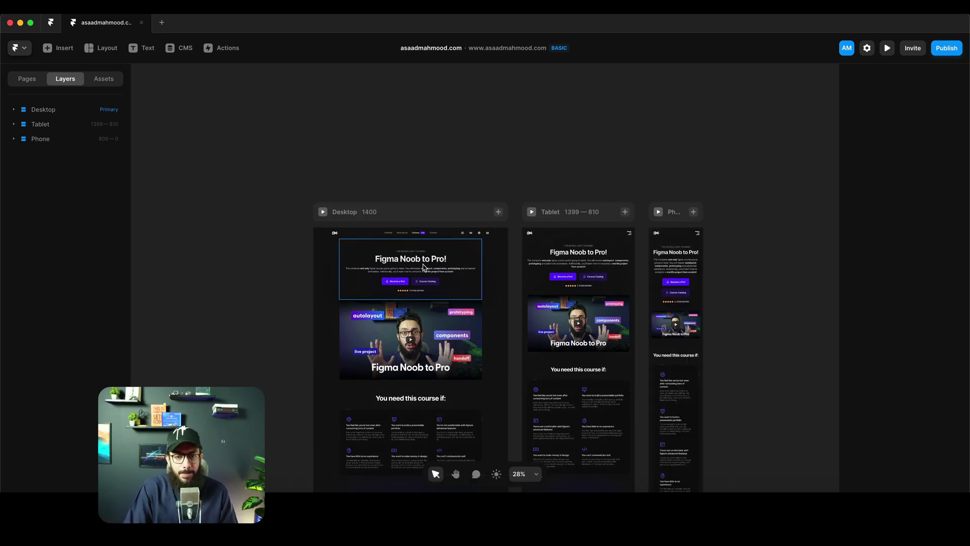
# Select the 'Figma Noob to Pro!' heading, zoom to 100%, then fit all frames
pyautogui.click(421, 260)
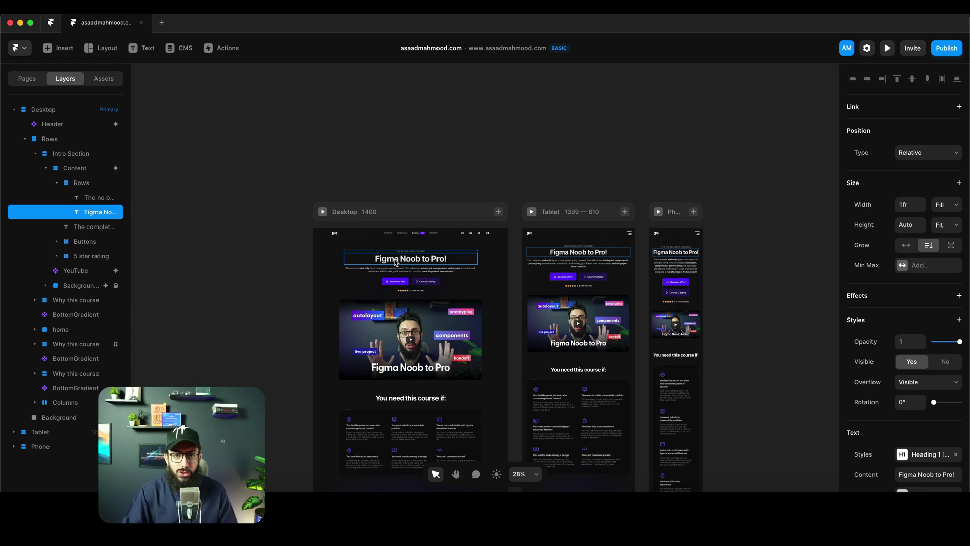
pyautogui.press('super')
pyautogui.press('super+0')
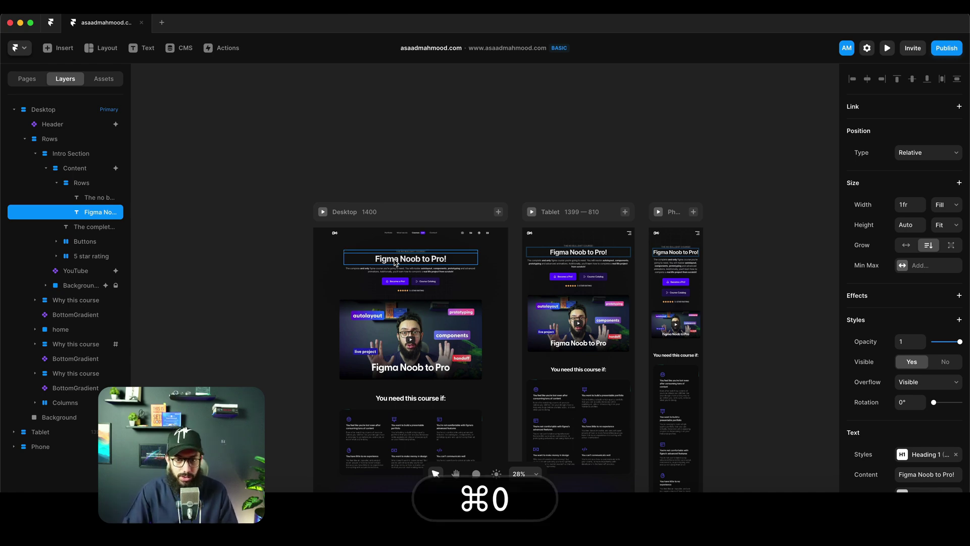
pyautogui.press('super+1')
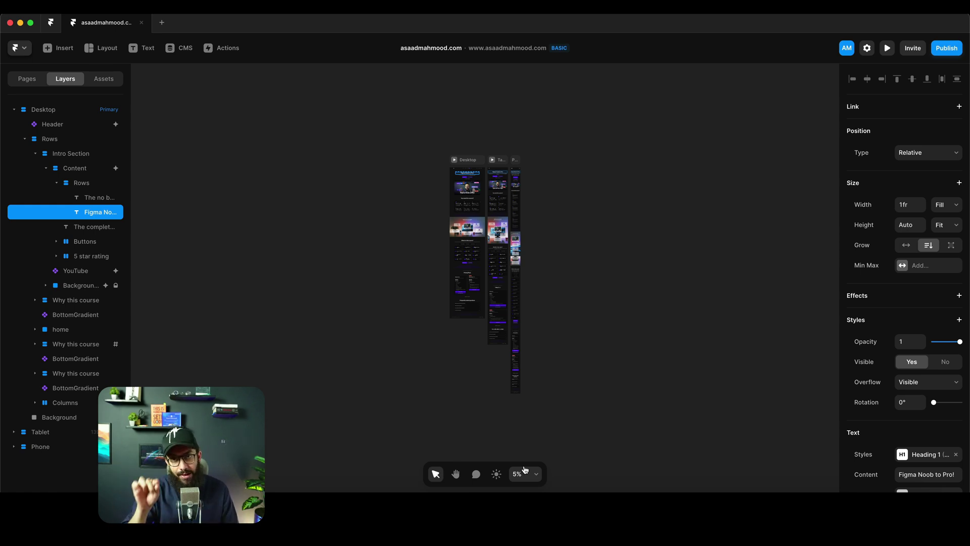
# Zoom to the selected heading and scroll across toward the Tablet frame
pyautogui.press('super')
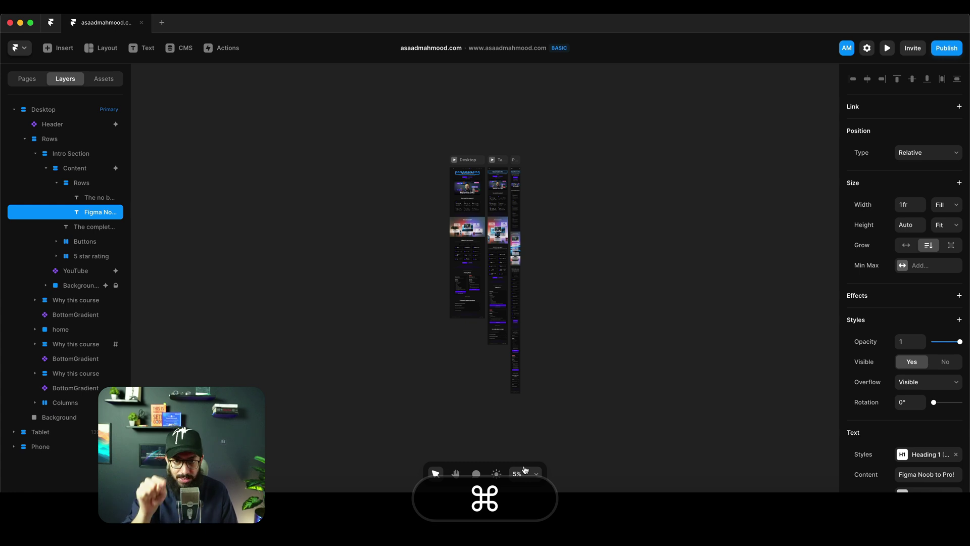
pyautogui.press('super+2')
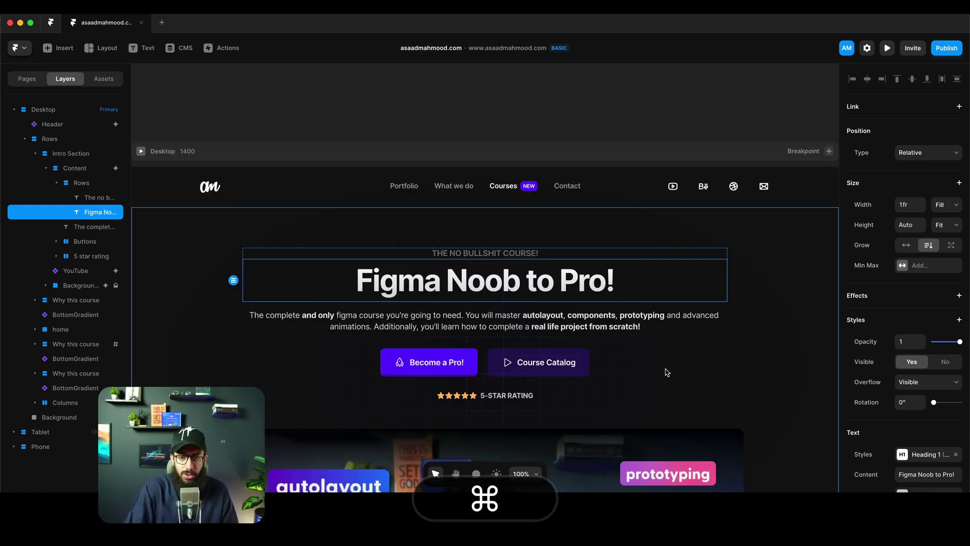
pyautogui.scroll(-10, 530, 344)
pyautogui.hscroll(5, 550, 338)
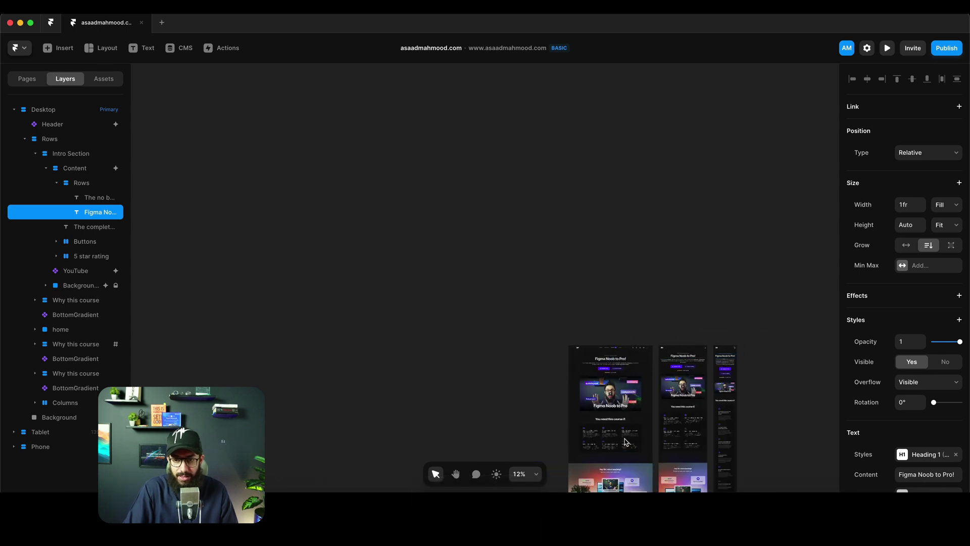
# Select the 'Hey there' text in the Tablet frame and zoom to it
pyautogui.click(623, 474)
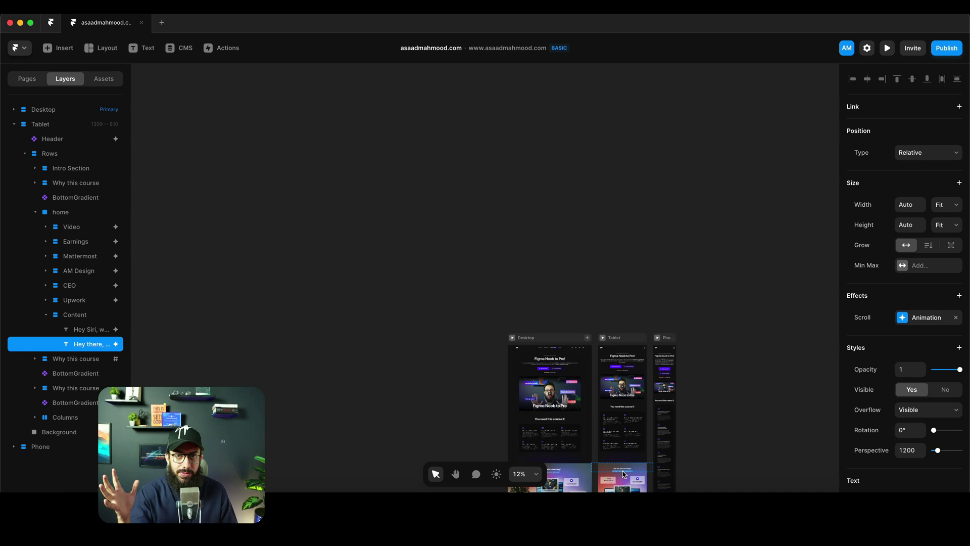
pyautogui.press('super')
pyautogui.press('super+2')
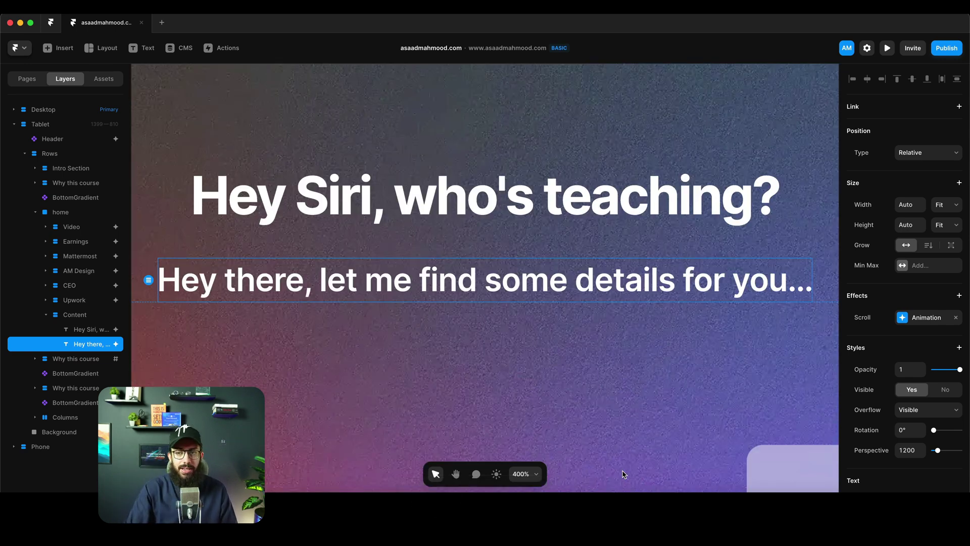
pyautogui.scroll(-5, 534, 296)
pyautogui.scroll(-10, 534, 296)
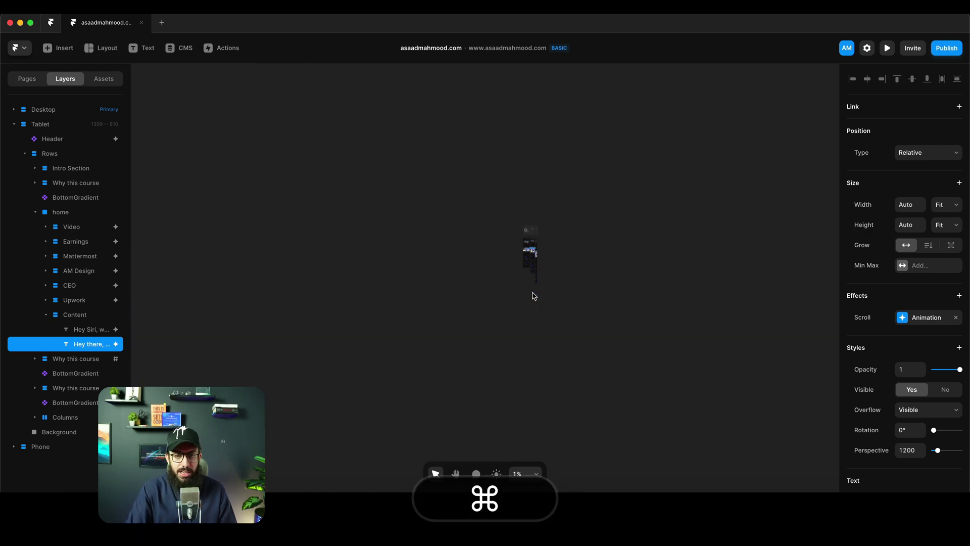
# Fit all breakpoints, then zoom to 100% and frame the Desktop and Tablet heroes
pyautogui.press('super+1')
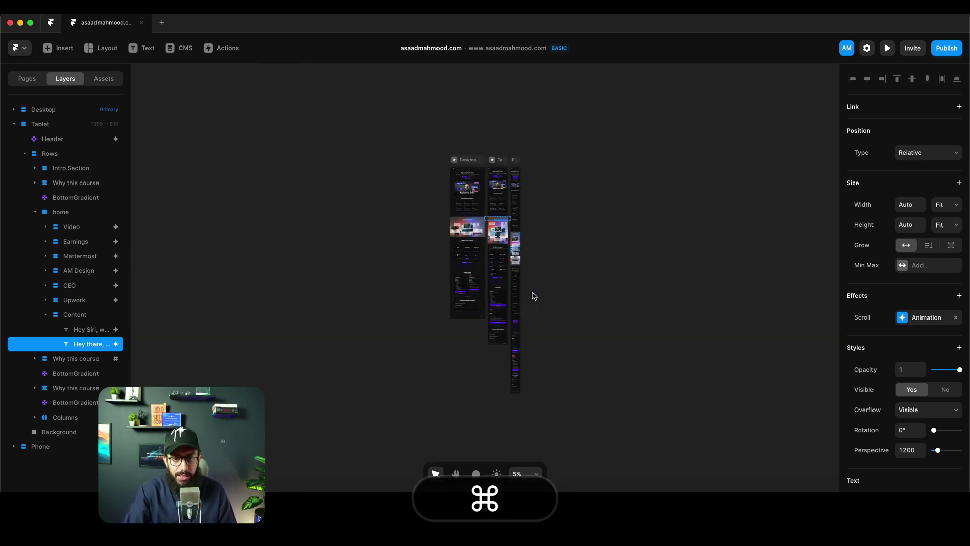
pyautogui.press('super+0')
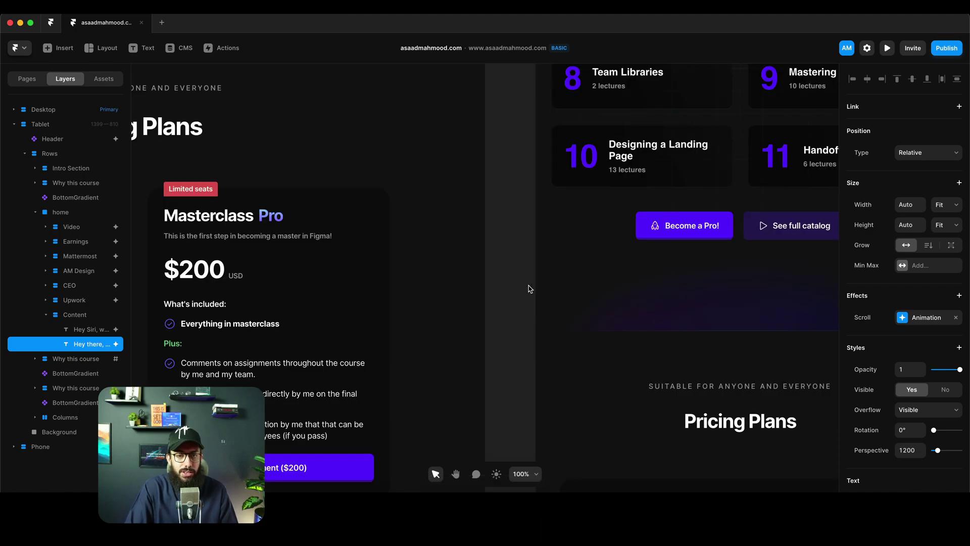
pyautogui.scroll(15, 529, 289)
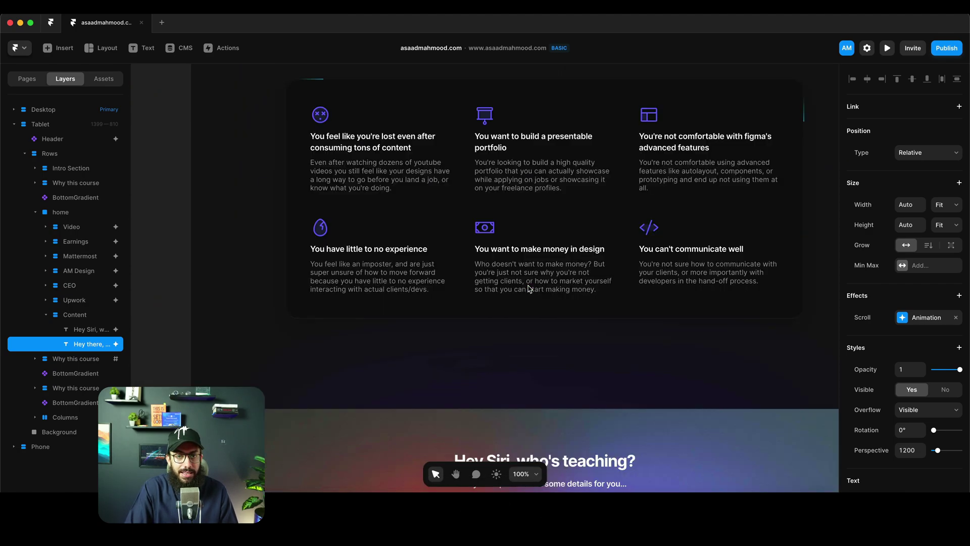
pyautogui.scroll(15, 529, 289)
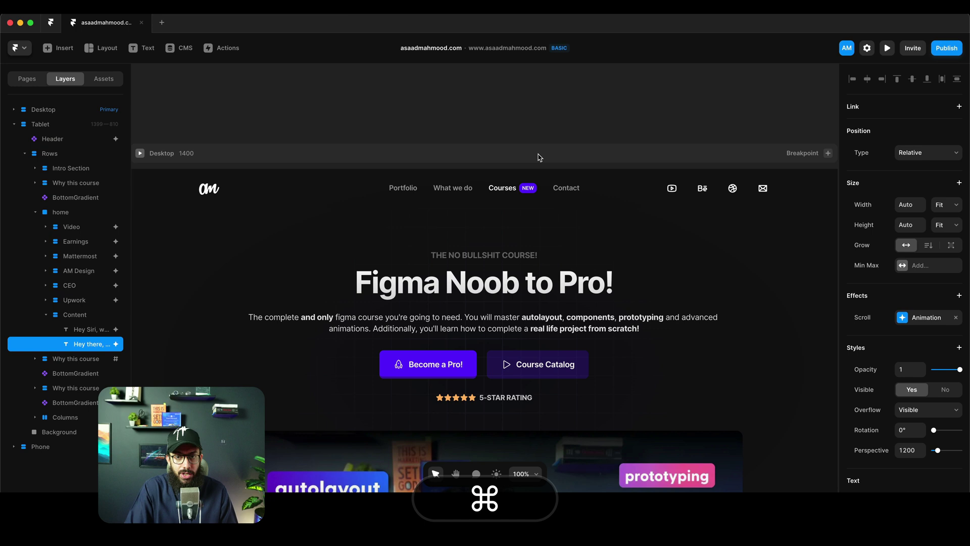
pyautogui.scroll(-5, 539, 157)
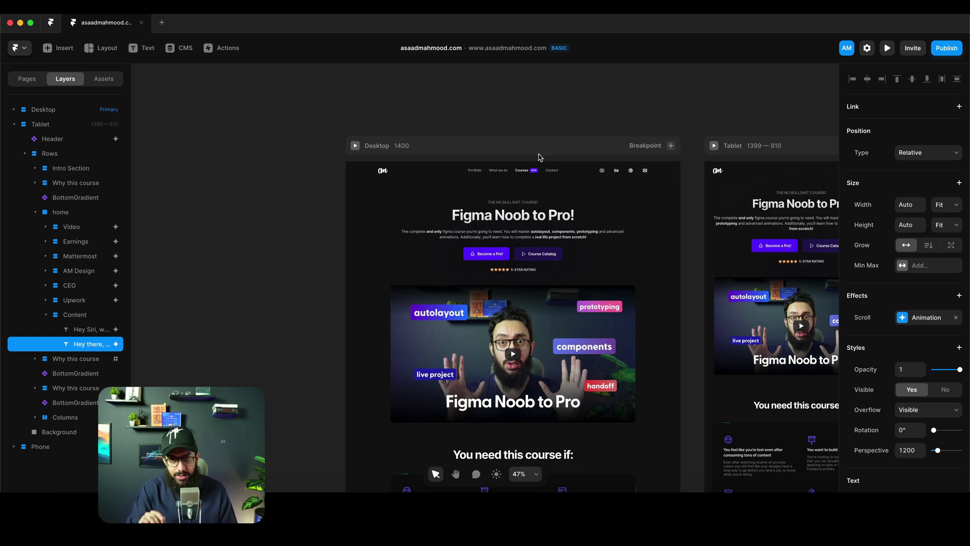
# Go to the Home page via the command palette search 'home'
pyautogui.press('ctrl+super+r')
pyautogui.press('ctrl+super+k')
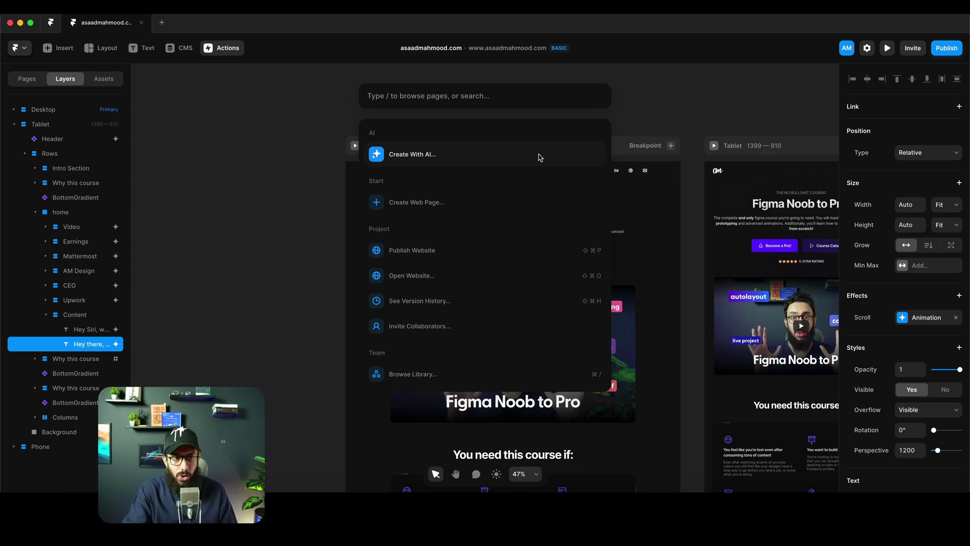
pyautogui.write('home')
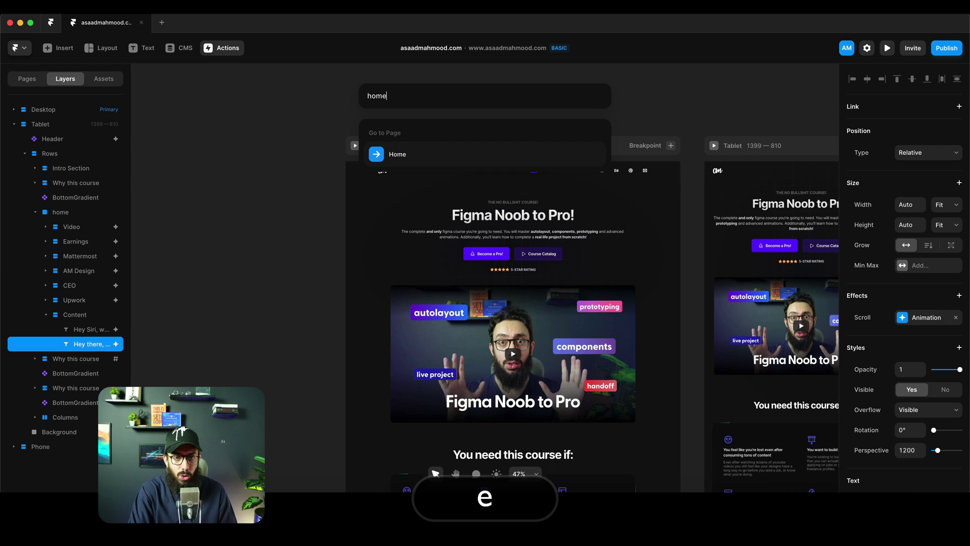
pyautogui.press('Return')
# Search the palette for 'course' and 'button', then show the Assets panel with its components
pyautogui.press('super+k')
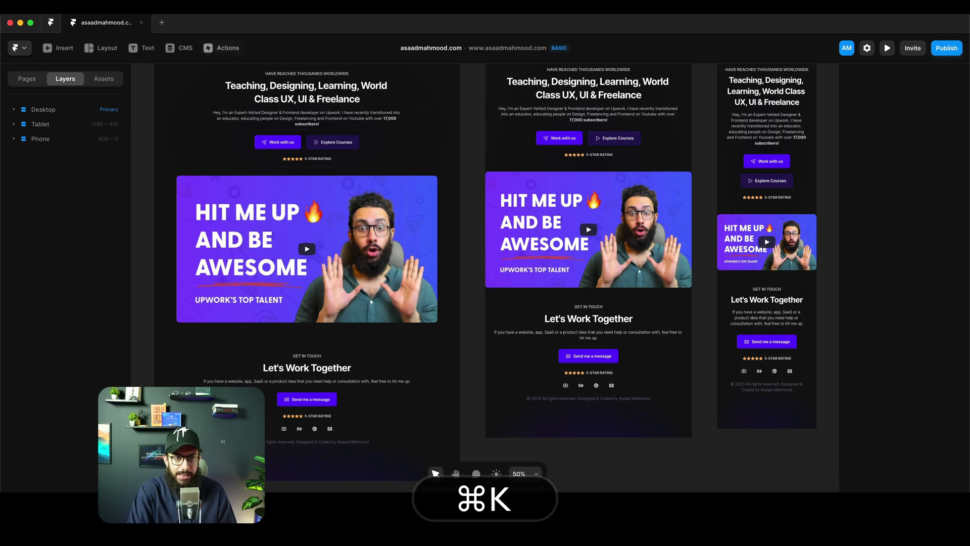
pyautogui.write('course')
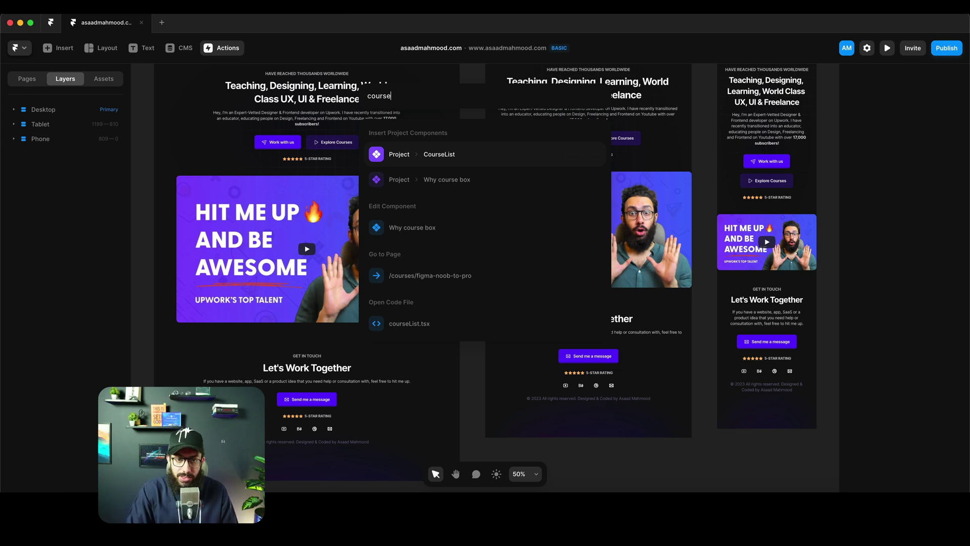
pyautogui.press('Down')
pyautogui.press('Down')
pyautogui.press('Down')
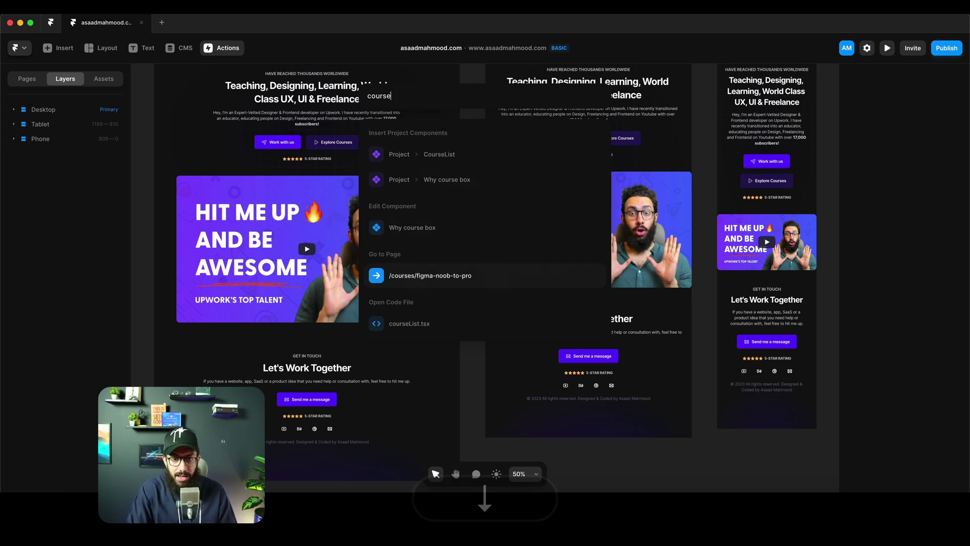
pyautogui.press('super+a')
pyautogui.write('button')
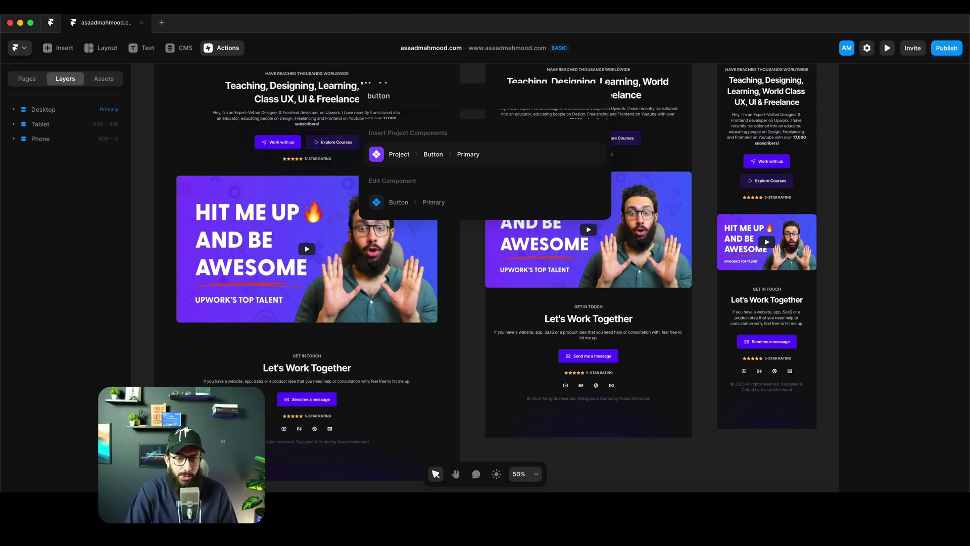
pyautogui.press('Escape')
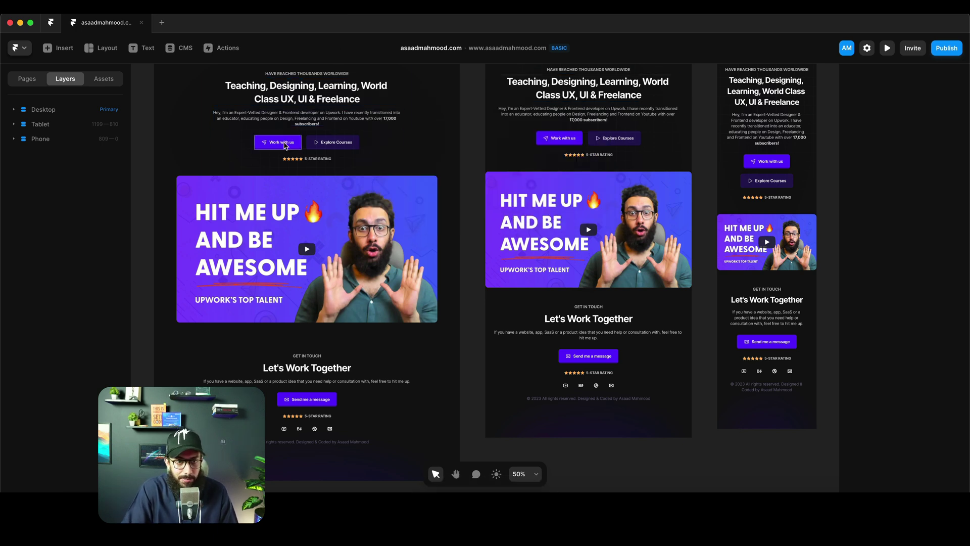
pyautogui.hotkey('alt', '3')
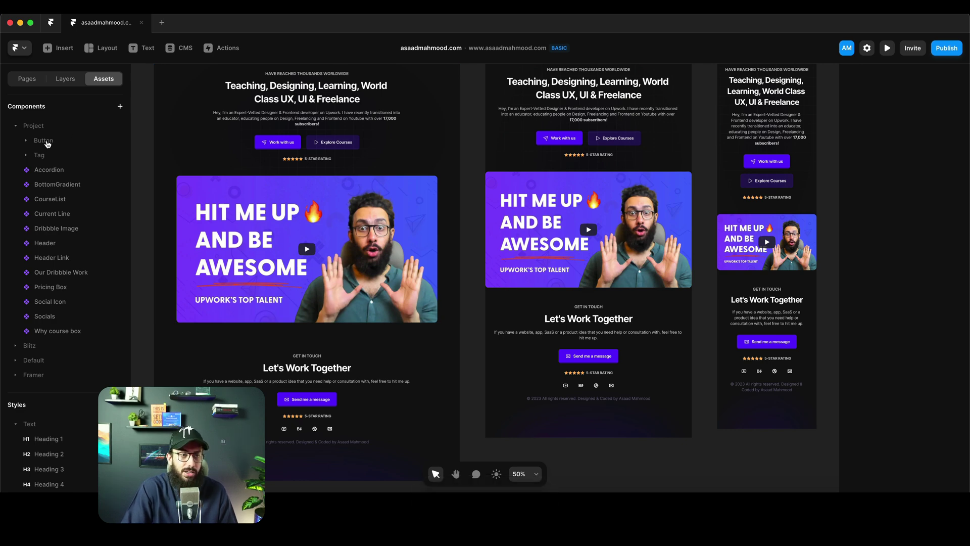
pyautogui.click(47, 144)
pyautogui.press('super+p')
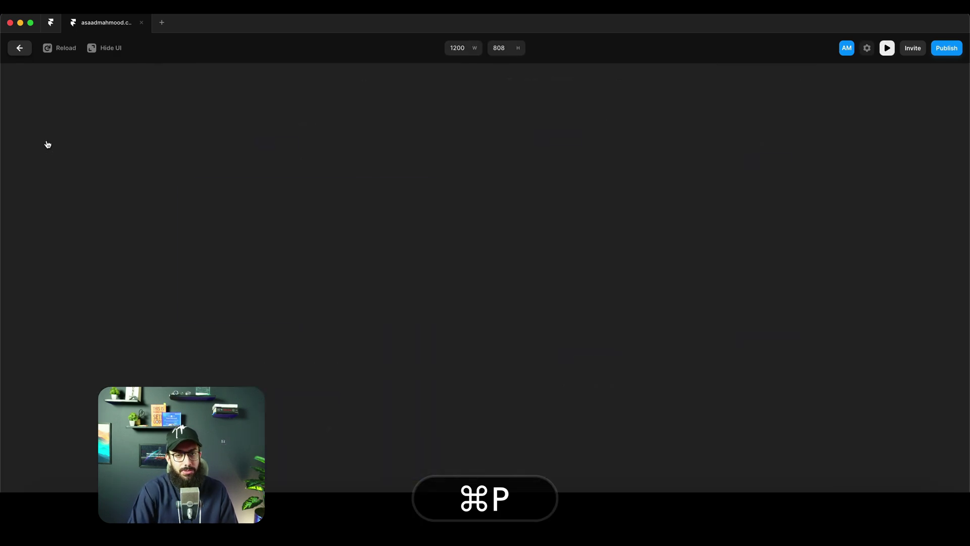
pyautogui.press('super+r')
pyautogui.press('super+k')
pyautogui.write('button')
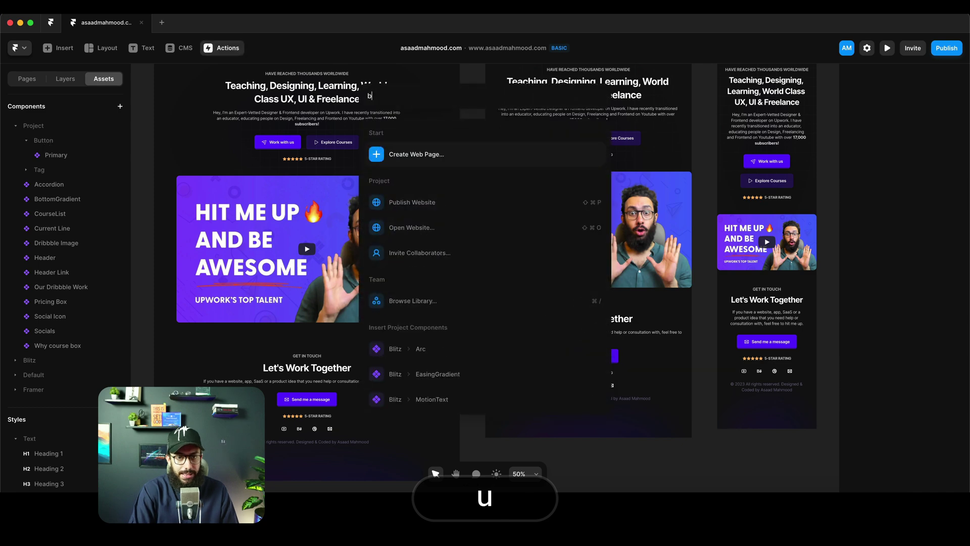
pyautogui.press('Return')
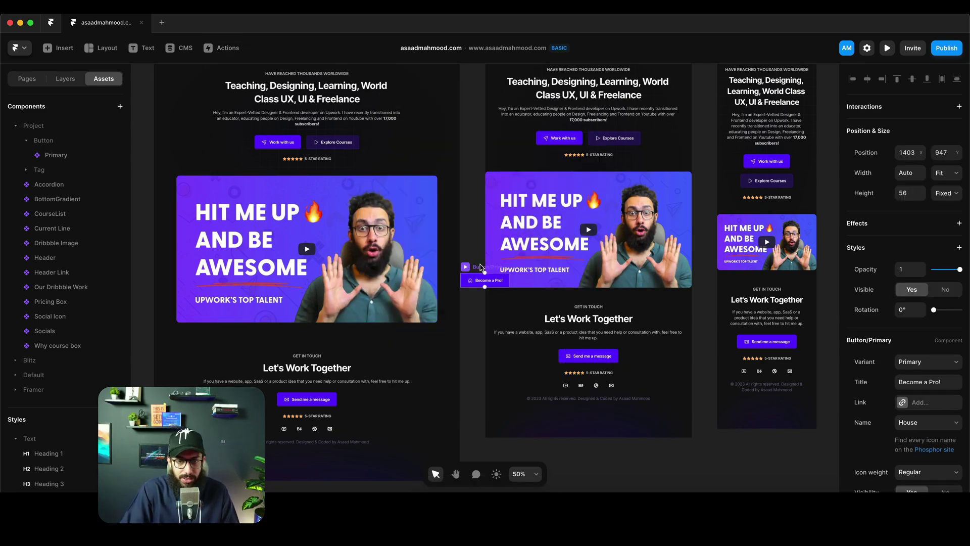
pyautogui.moveTo(485, 267); pyautogui.dragTo(565, 463)
pyautogui.press('super+x')
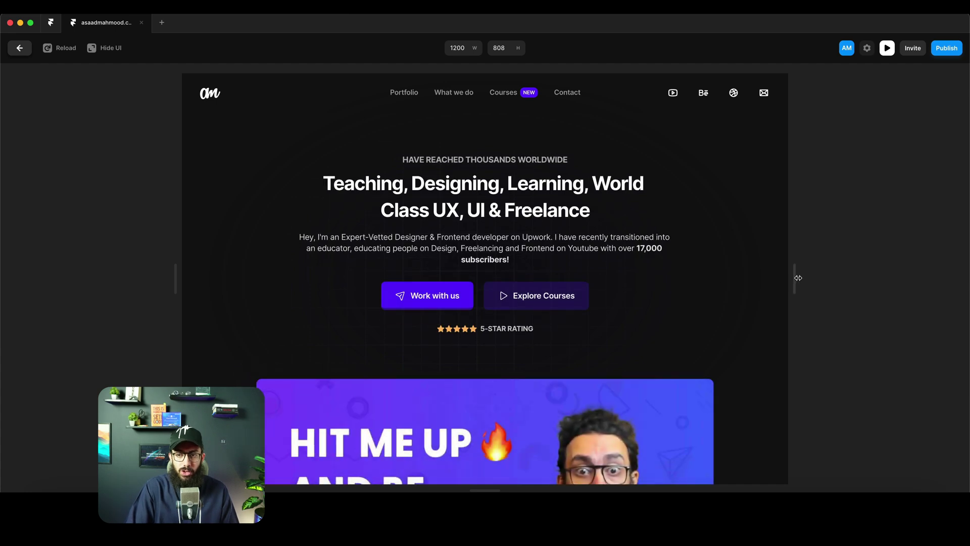
pyautogui.moveTo(795, 278)
pyautogui.mouseDown()
pyautogui.moveTo(884, 277)
pyautogui.moveTo(726, 284)
pyautogui.moveTo(781, 286)
pyautogui.mouseUp()
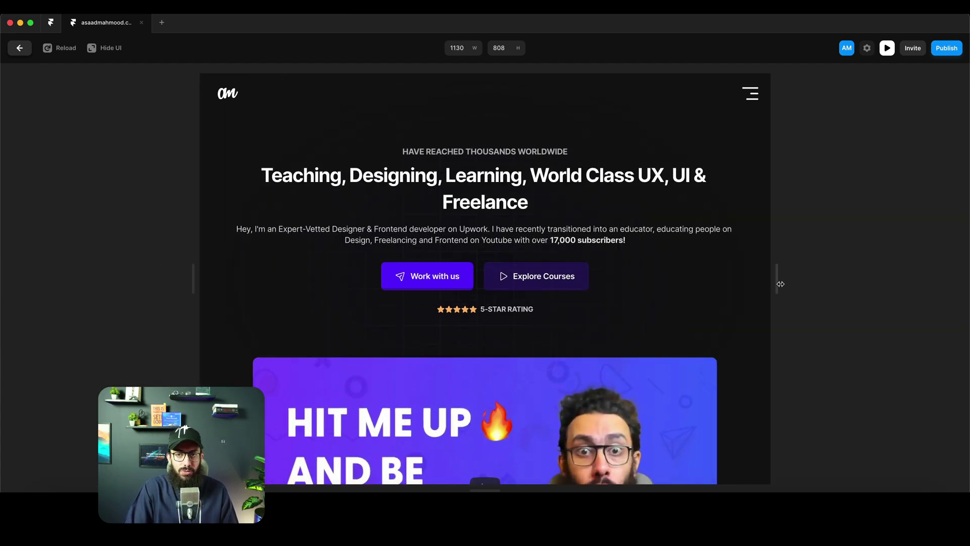
pyautogui.press('Escape')
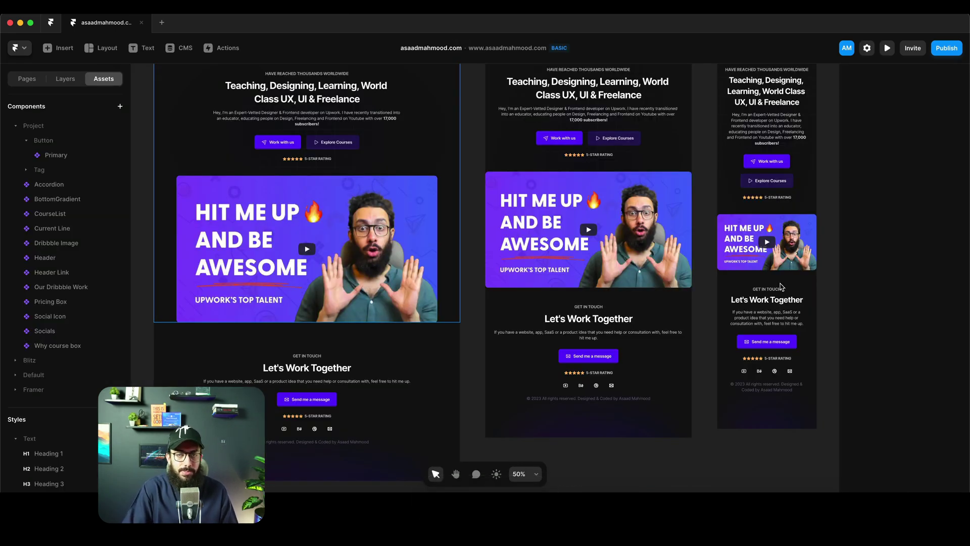